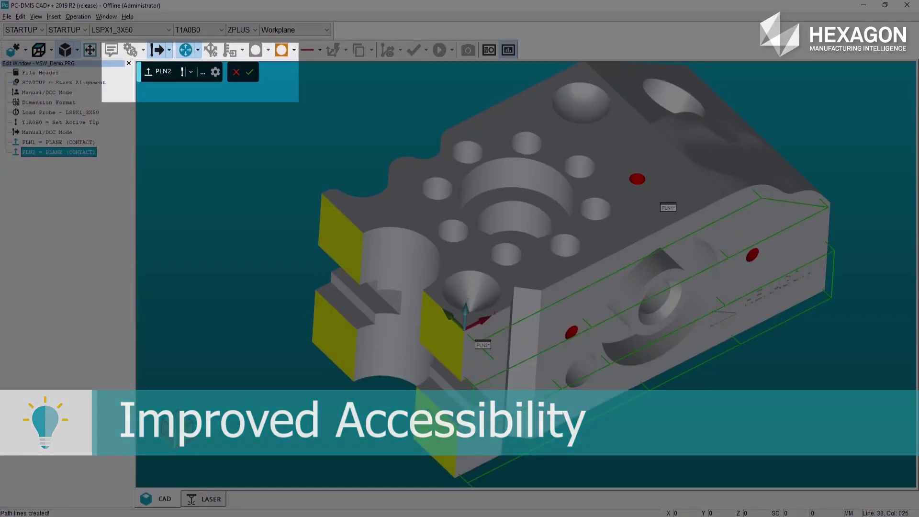
# - Measure the left end face as PLN3, cylinders CYL1–CYL3 on the bores, and points PNT1–PNT2
pyautogui.click(373, 357)
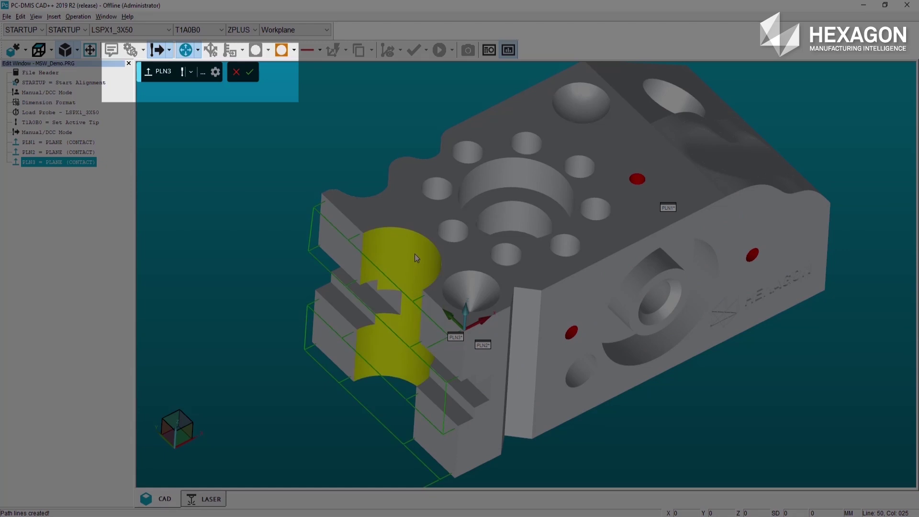
pyautogui.click(414, 253)
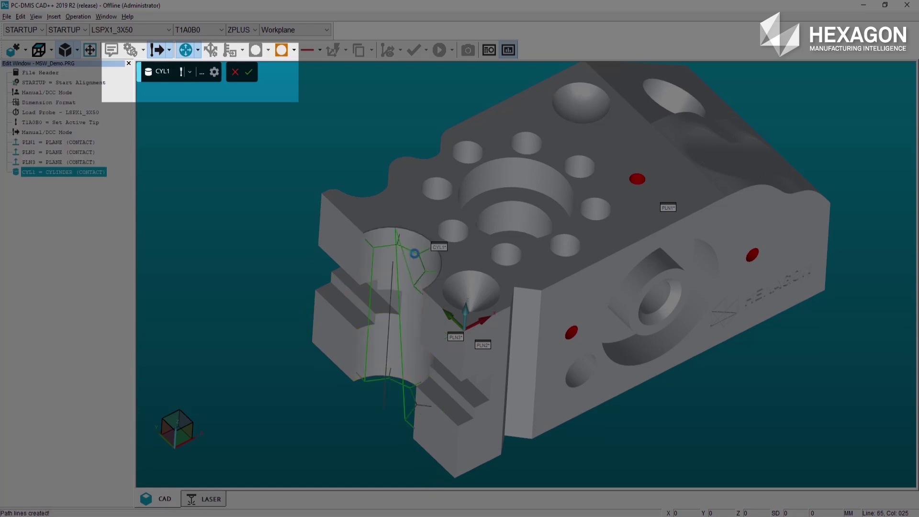
pyautogui.click(510, 171)
pyautogui.click(559, 217)
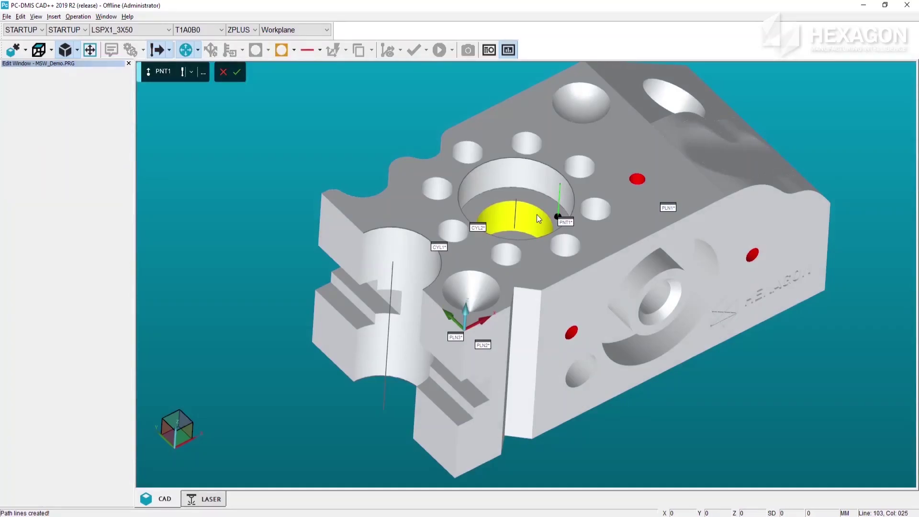
pyautogui.click(537, 215)
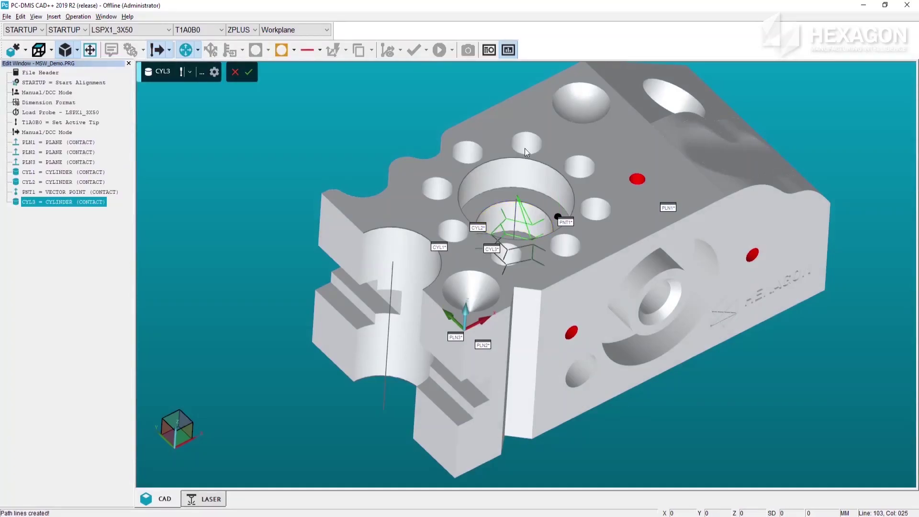
pyautogui.moveTo(525, 149); pyautogui.dragTo(533, 232, button='middle')
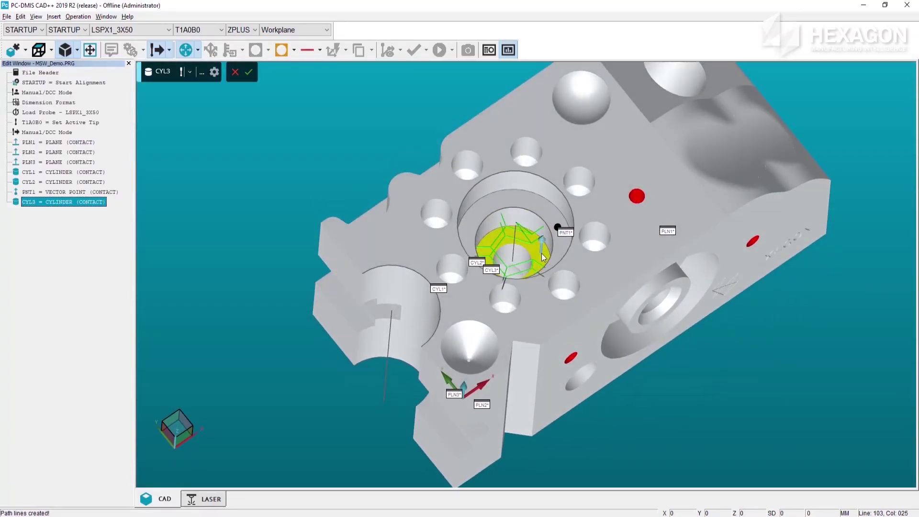
pyautogui.click(541, 253)
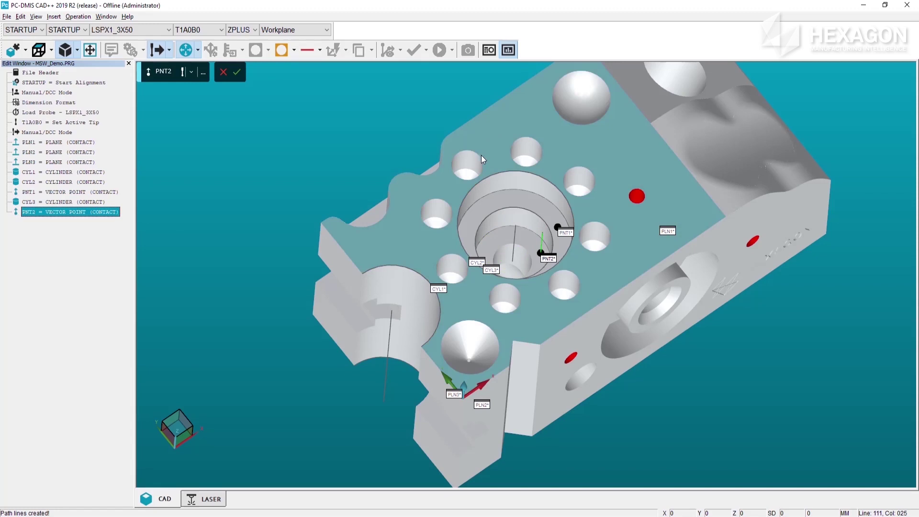
# - Measure the eight-hole pattern as circles, planes PLN4 and PLN5, and the recessed face's hole
pyautogui.click(478, 160)
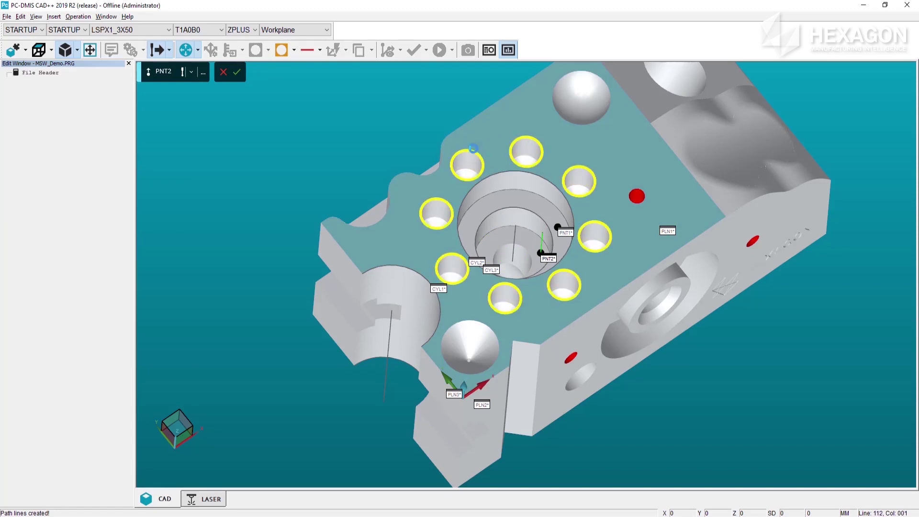
pyautogui.moveTo(473, 149); pyautogui.dragTo(238, 242, button='middle')
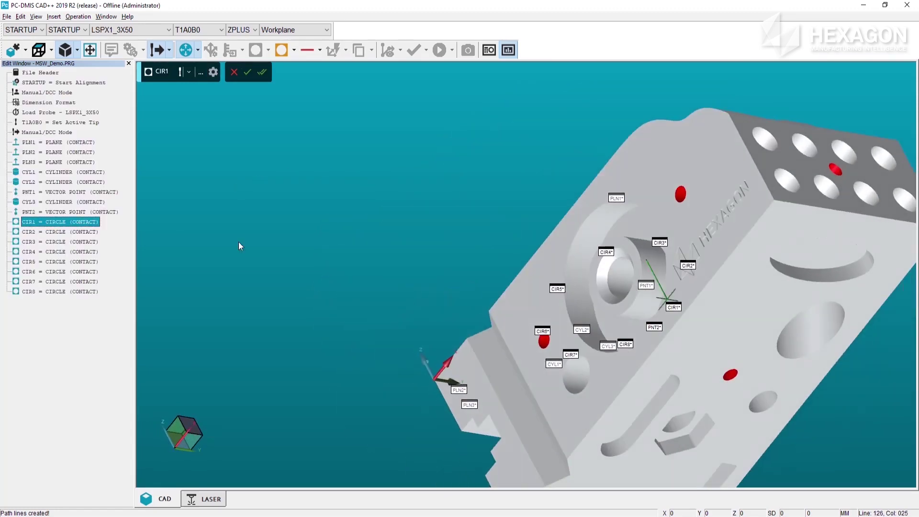
pyautogui.click(190, 426)
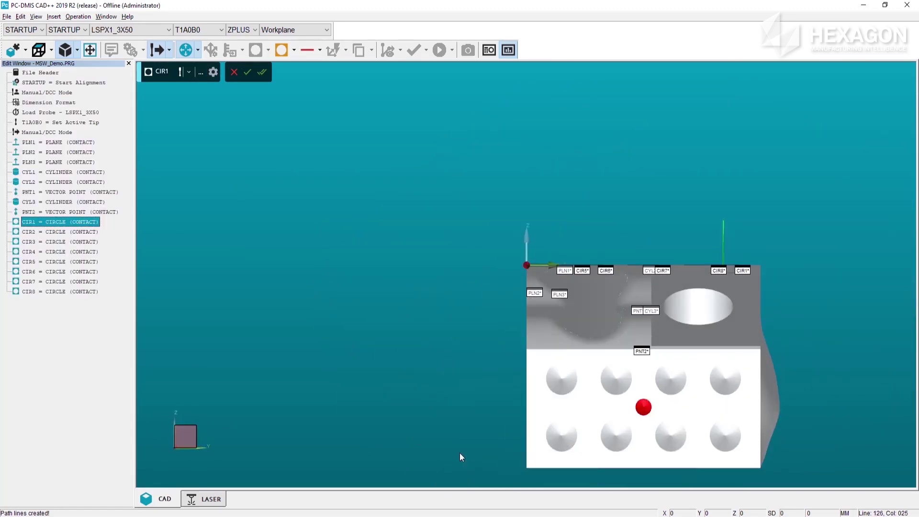
pyautogui.click(586, 408)
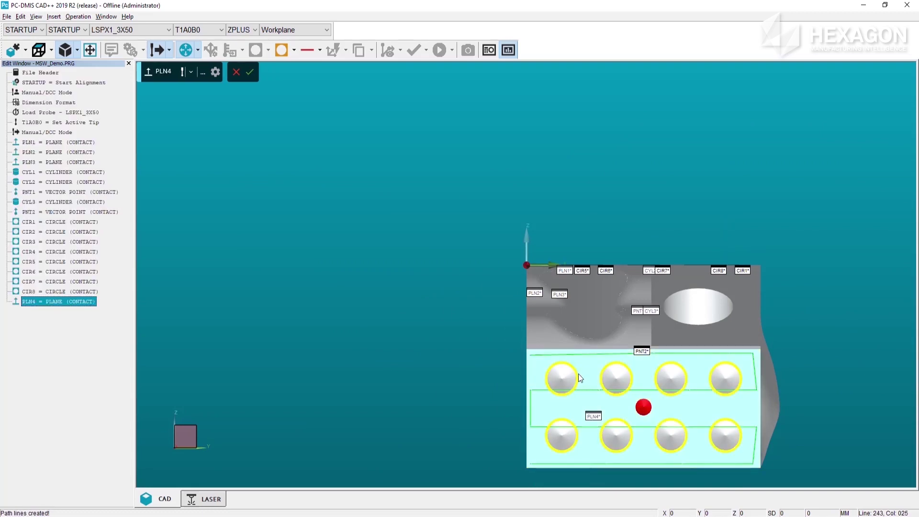
pyautogui.moveTo(593, 330); pyautogui.dragTo(725, 354, button='middle')
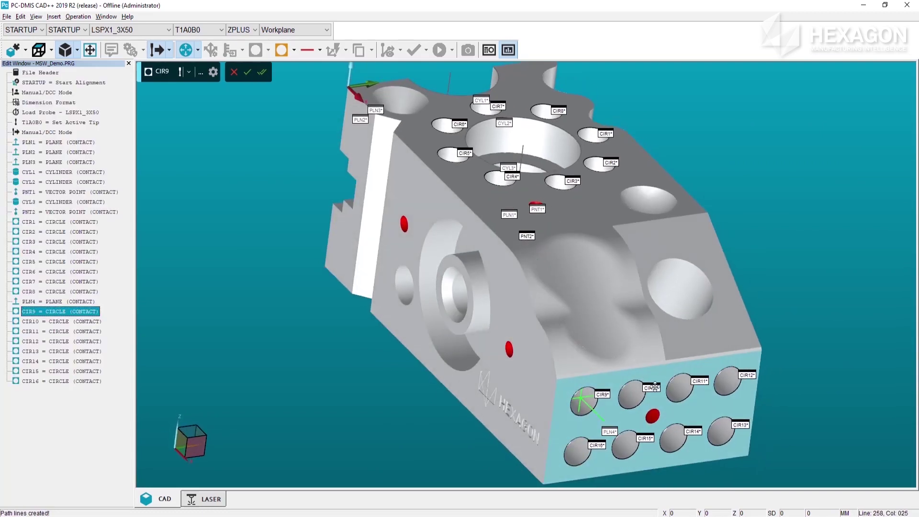
pyautogui.click(733, 327)
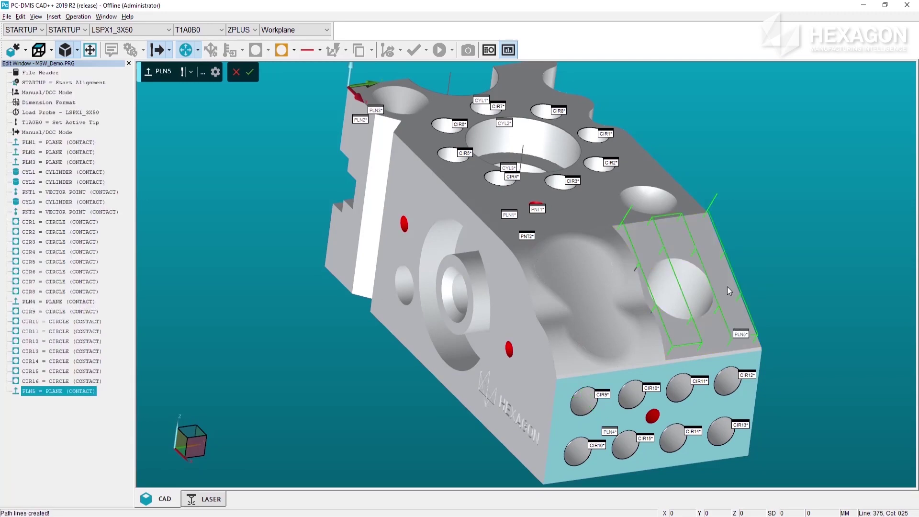
pyautogui.click(685, 263)
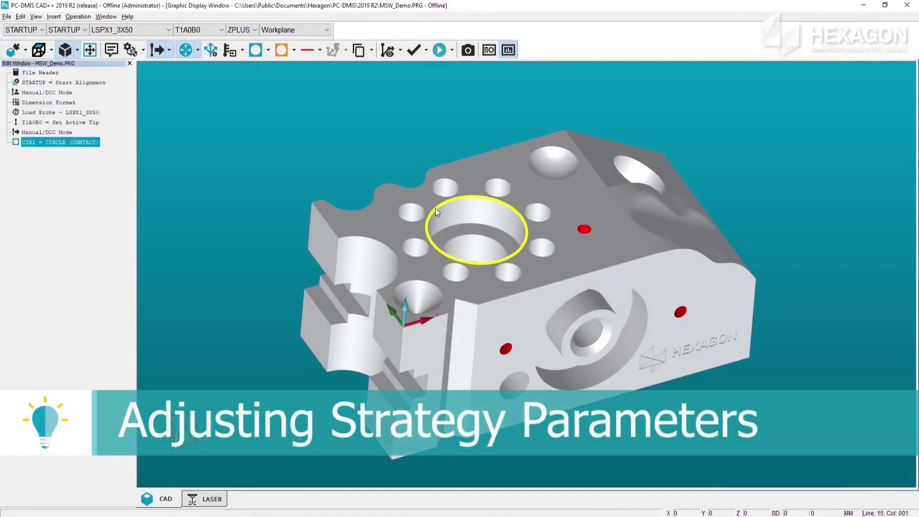
# - Create circle CIR1 on the large top bore with 8 hits
pyautogui.click(435, 207)
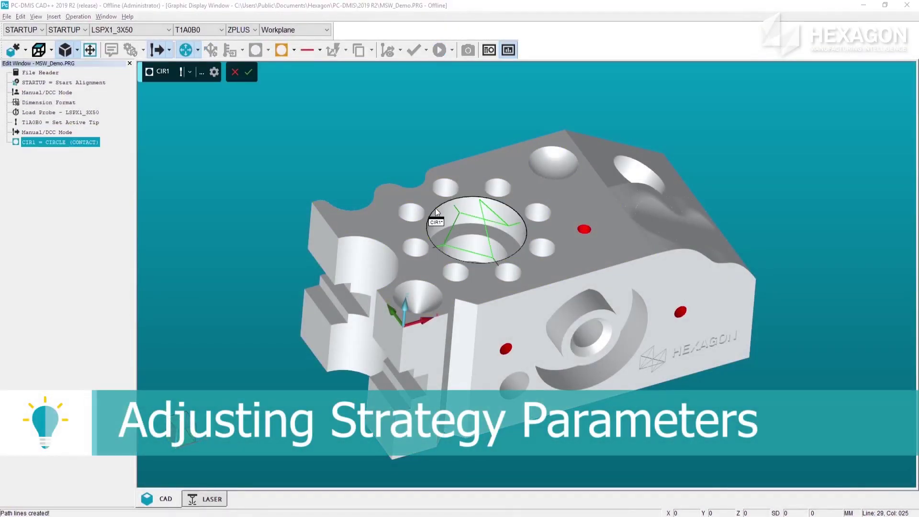
pyautogui.click(213, 74)
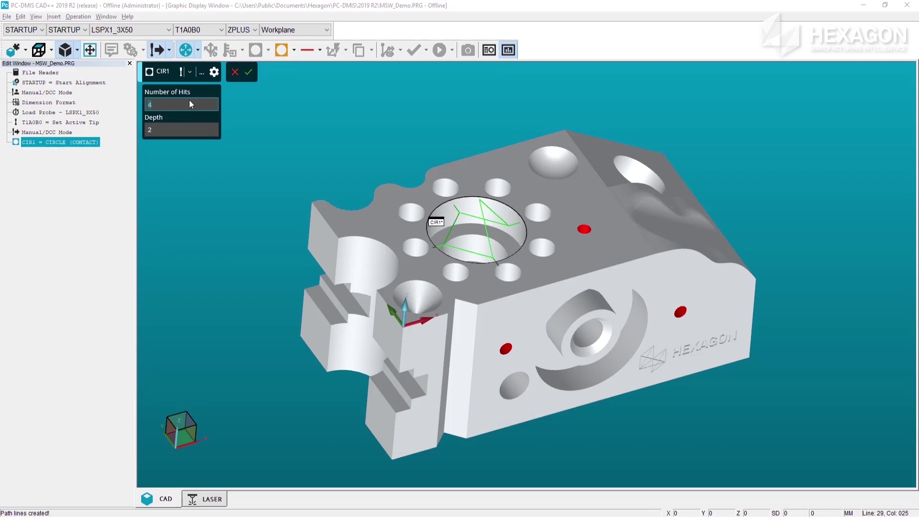
pyautogui.write('8')
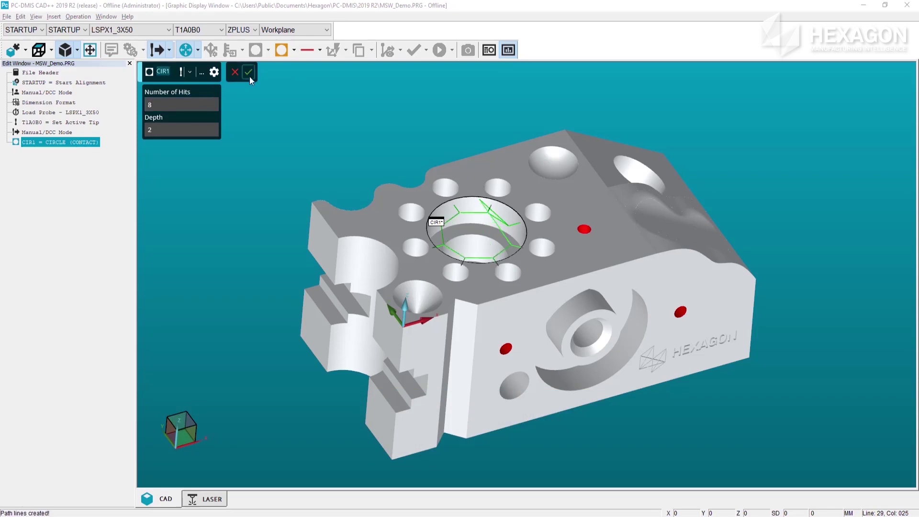
pyautogui.click(249, 74)
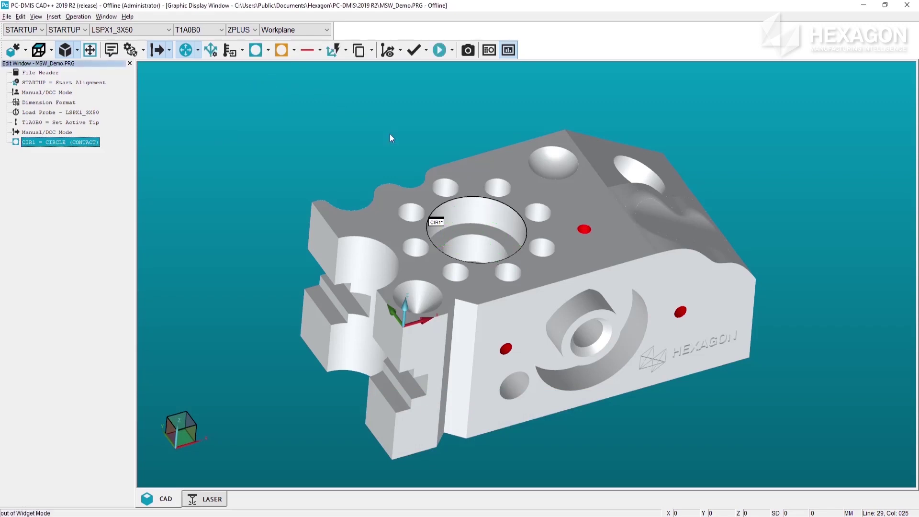
# - Create cylinder CYL1 on the large bore wall with 3 measurement levels
pyautogui.click(500, 223)
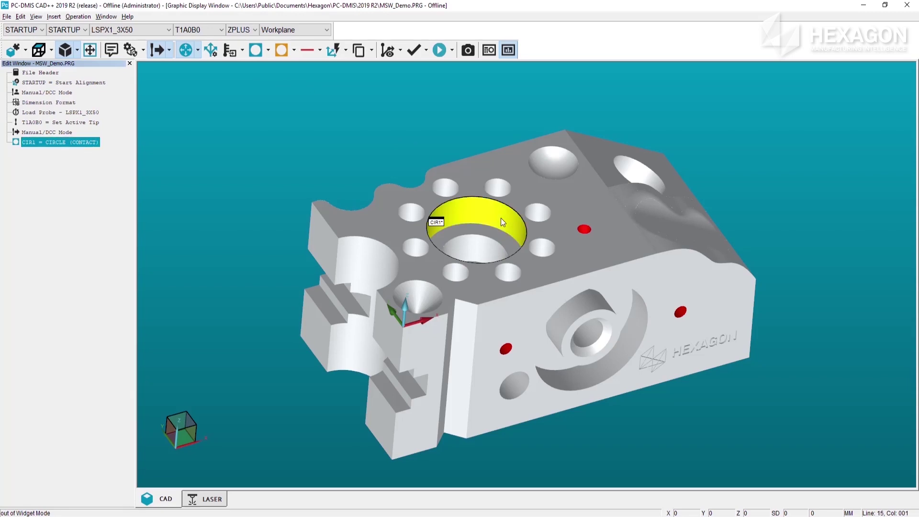
pyautogui.click(501, 218)
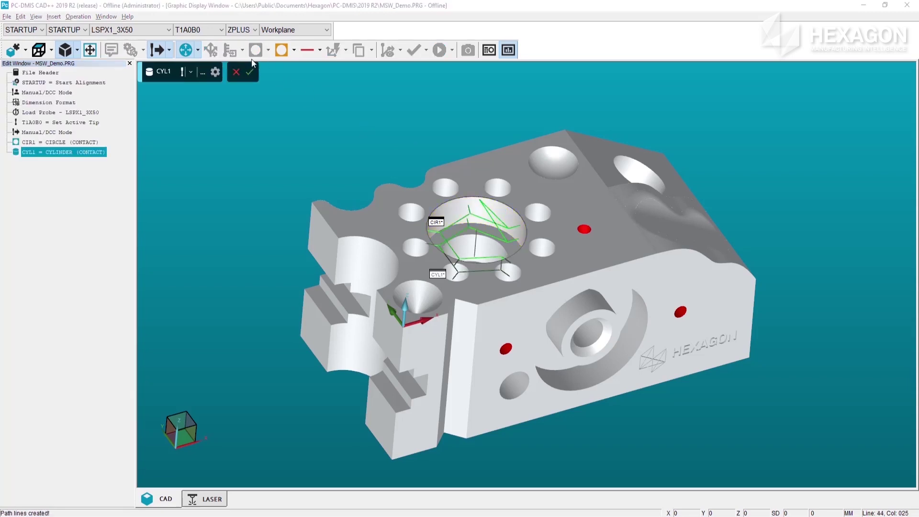
pyautogui.click(216, 72)
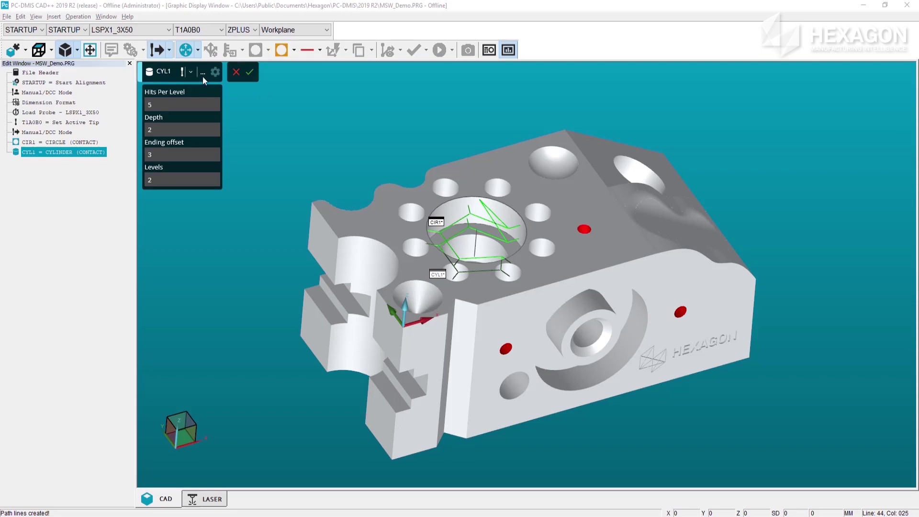
pyautogui.click(159, 180)
pyautogui.write('3')
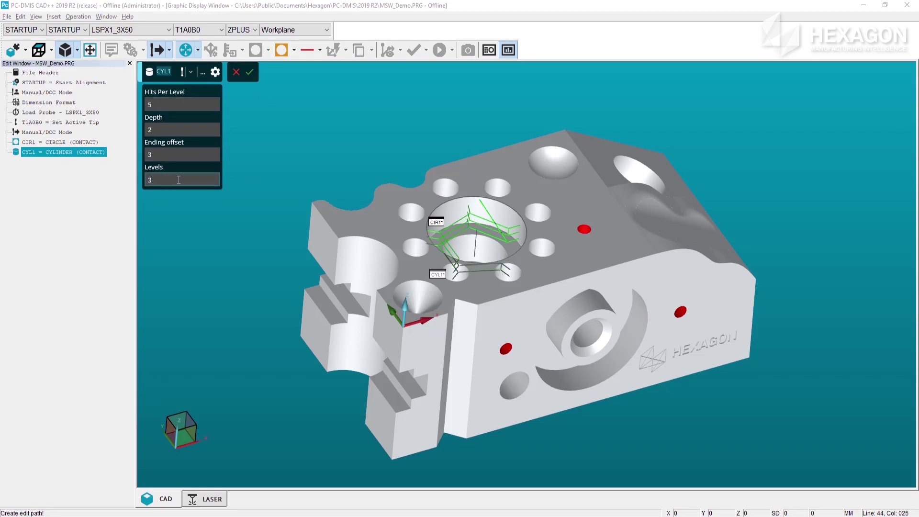
pyautogui.click(252, 73)
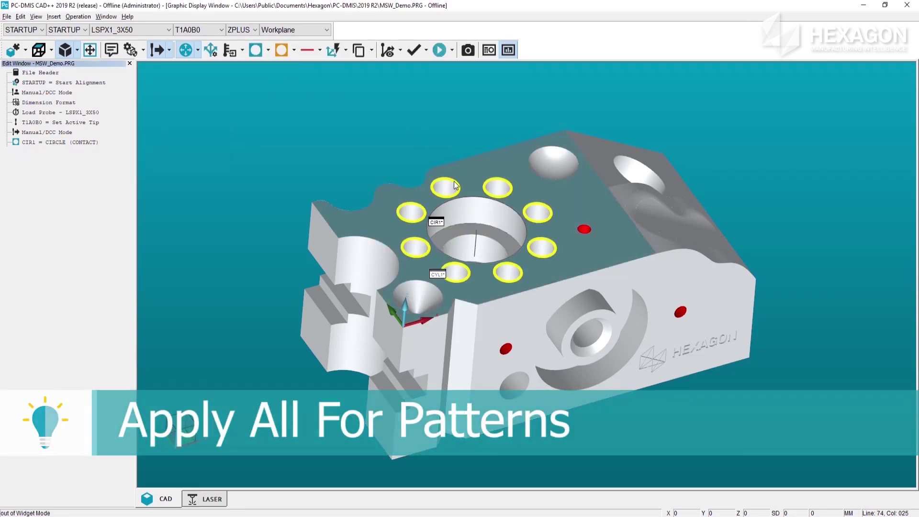
# - Create circles CIR2–CIR9 on the eight pattern holes, check their strategy, and accept
pyautogui.click(454, 186)
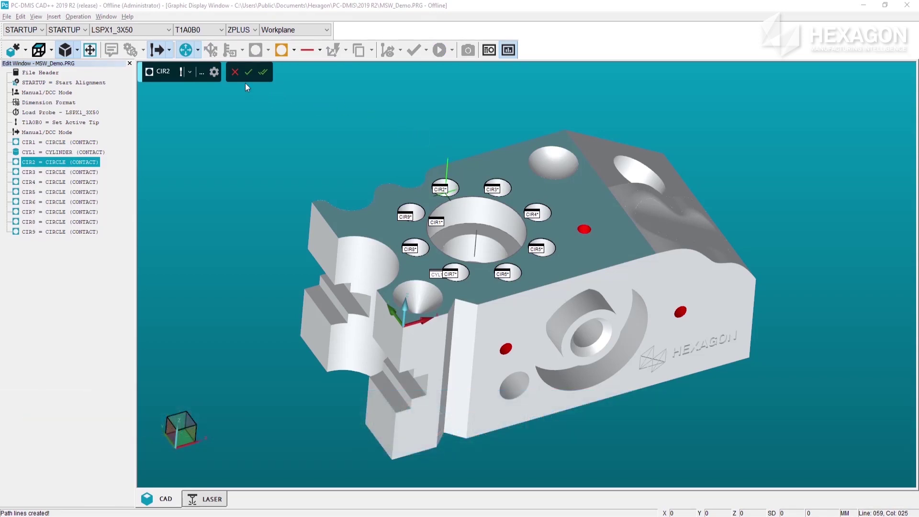
pyautogui.click(216, 72)
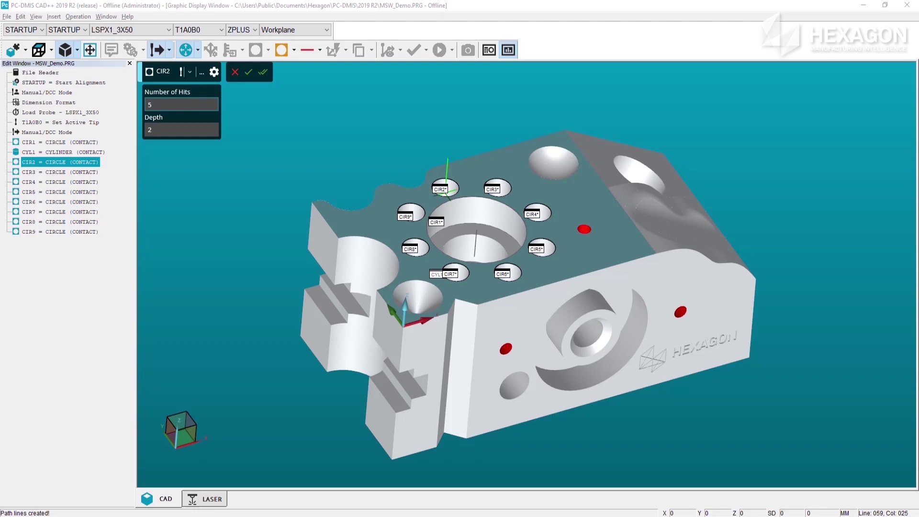
pyautogui.click(263, 72)
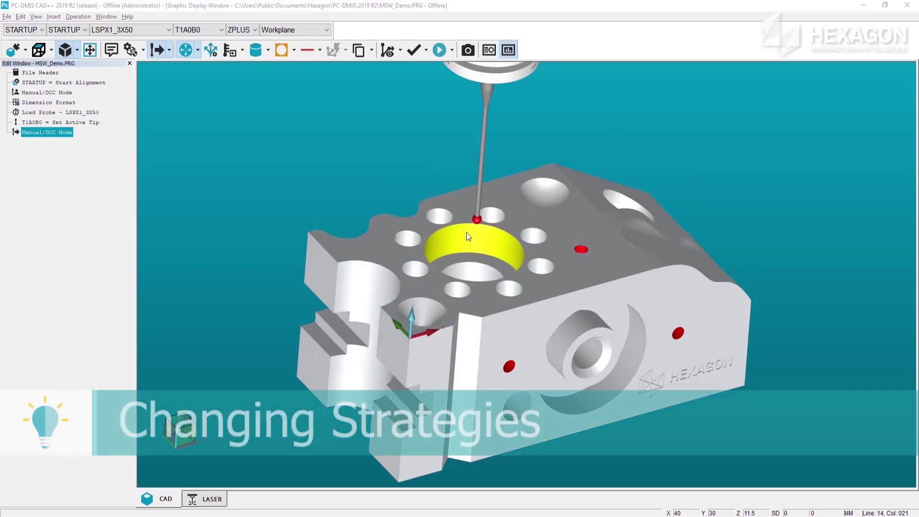
# - Create cylinder CYL1 on the large bore and save OpposedPoints as the default cylinder strategy
pyautogui.click(467, 231)
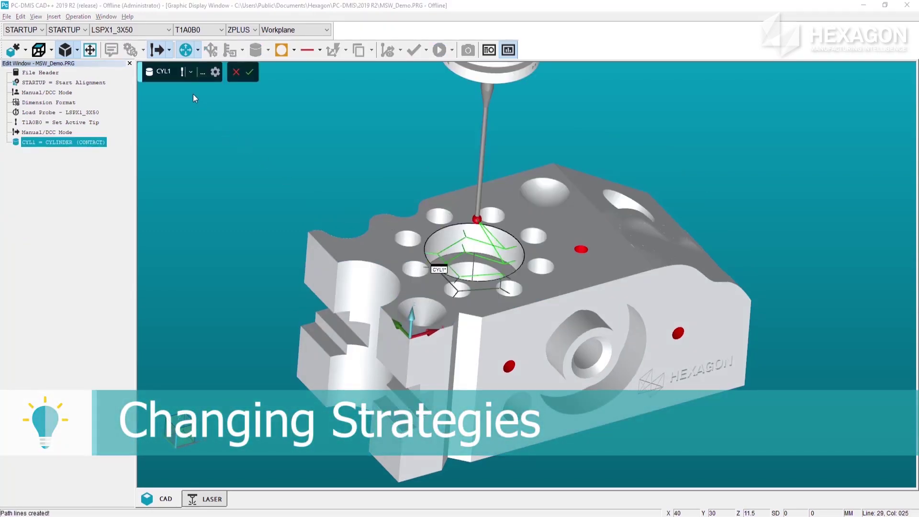
pyautogui.click(190, 74)
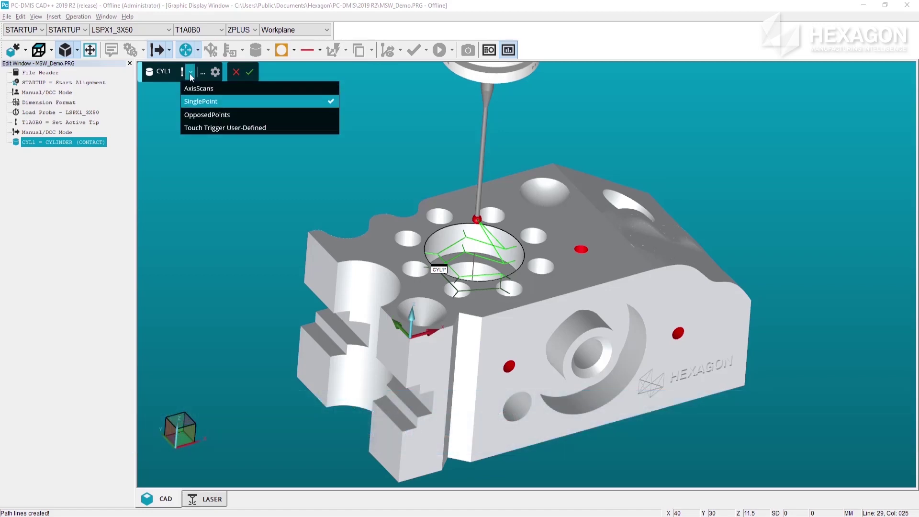
pyautogui.click(205, 87)
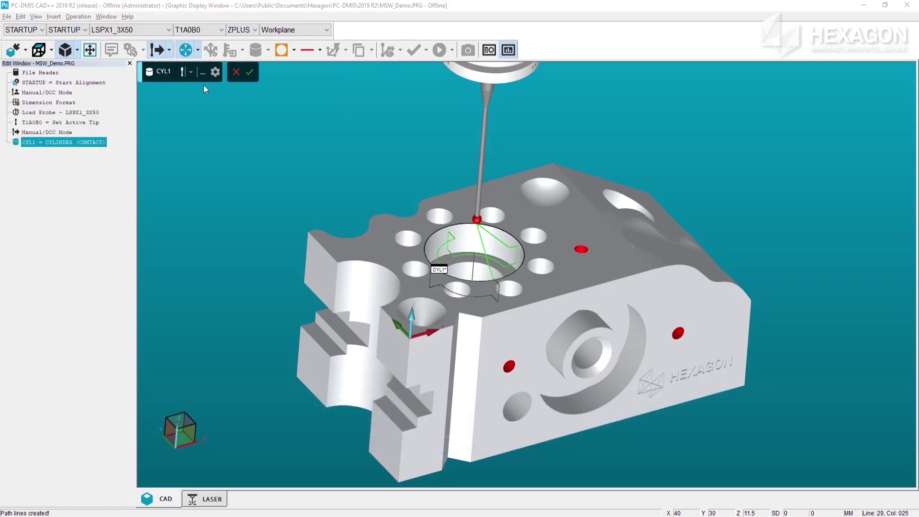
pyautogui.click(191, 71)
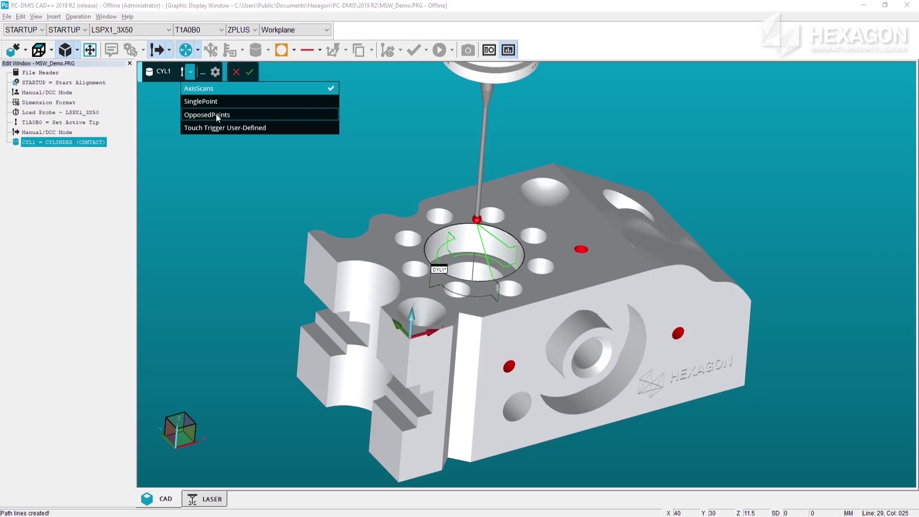
pyautogui.click(216, 114)
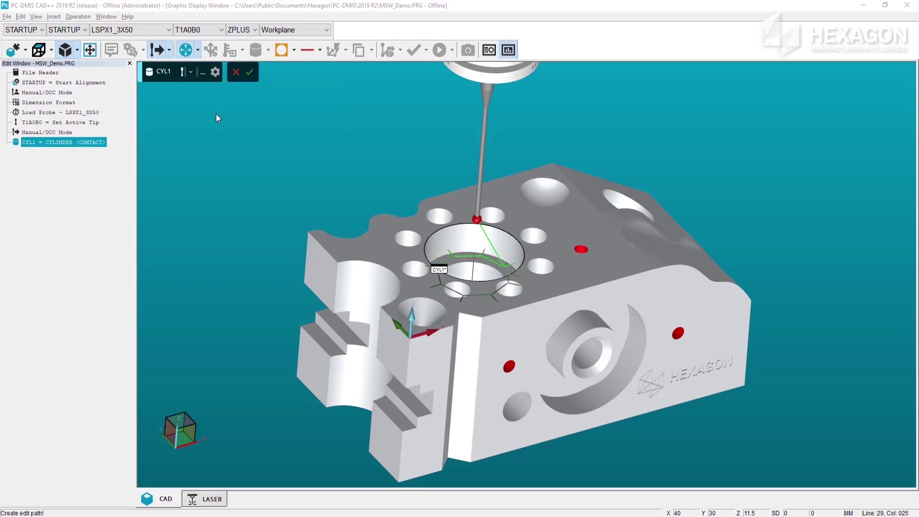
pyautogui.click(203, 71)
pyautogui.click(230, 88)
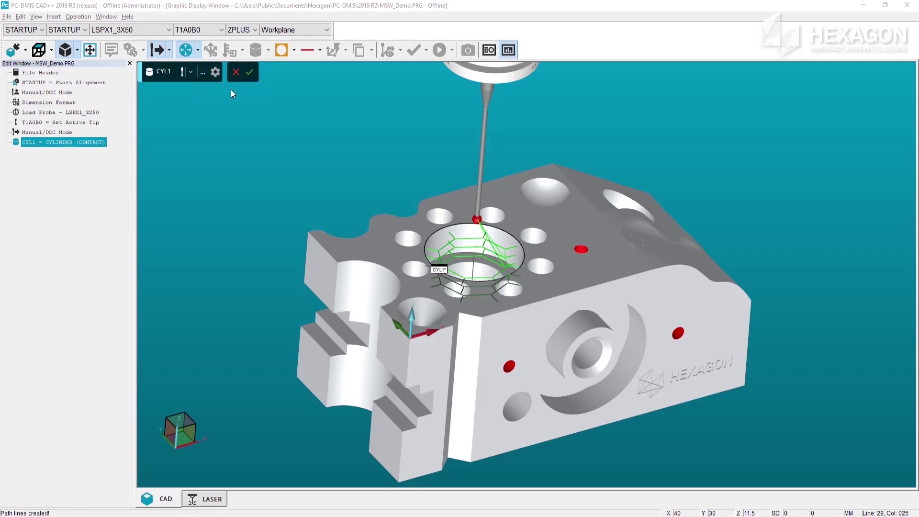
# - Add cylinders CYL2, CYL3 and CYL4 on three small holes
pyautogui.click(440, 216)
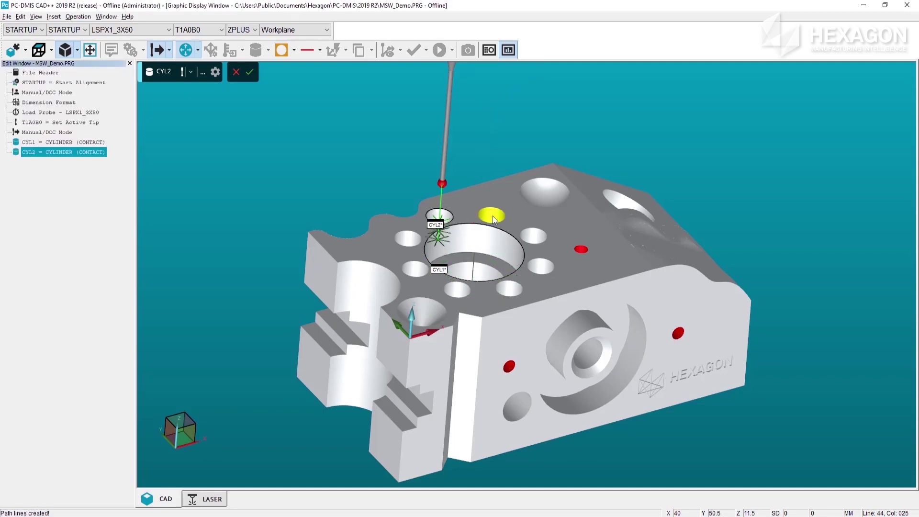
pyautogui.click(493, 215)
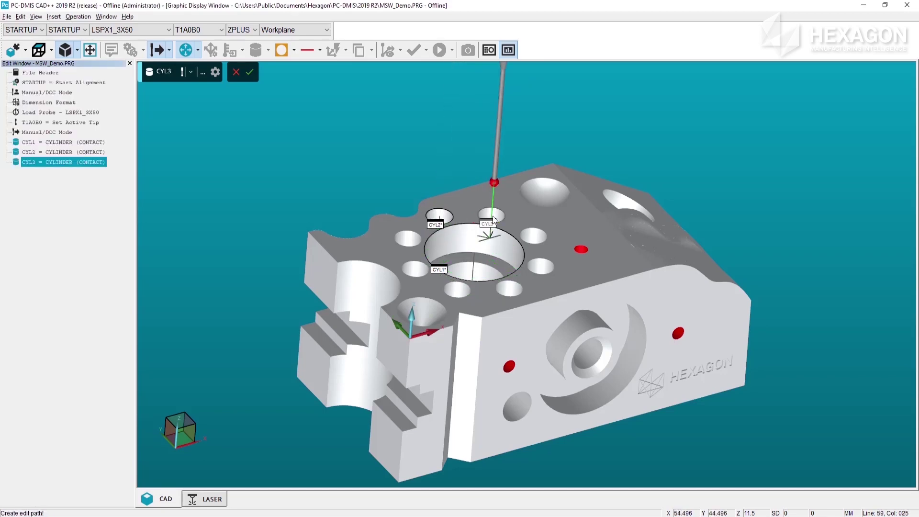
pyautogui.click(535, 238)
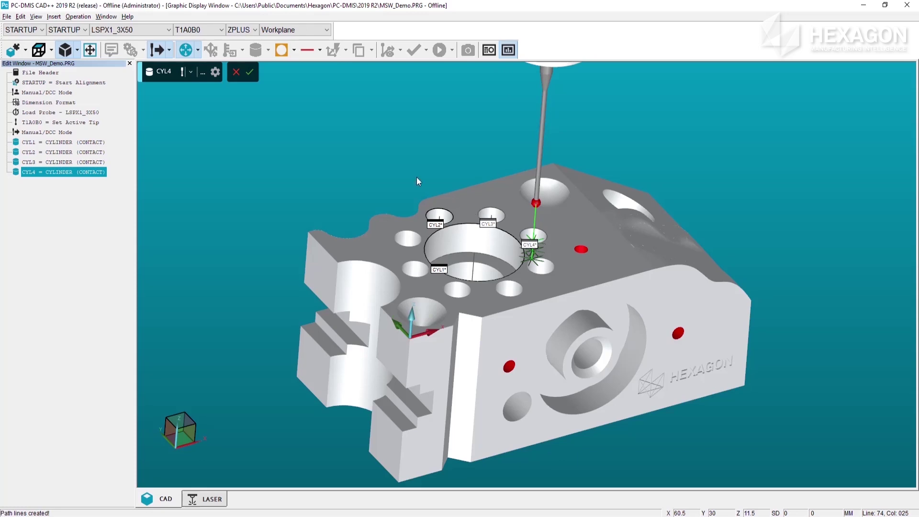
# - Accept the cylinders and show OpposedPoints under Cylinder in the Measurement Strategy Editor
pyautogui.click(250, 72)
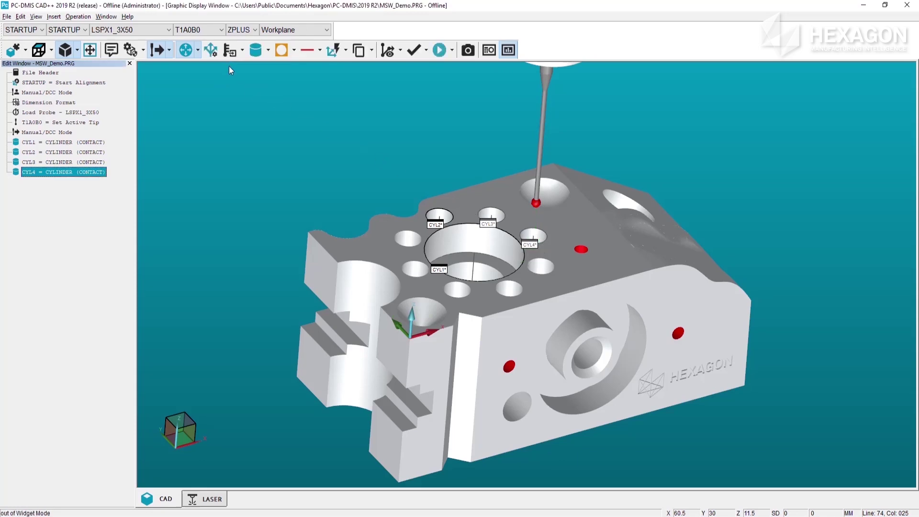
pyautogui.click(211, 50)
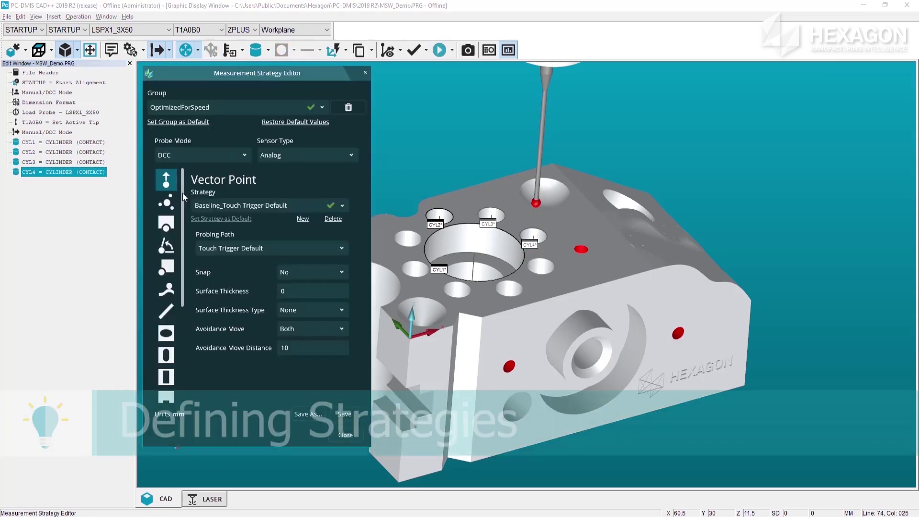
pyautogui.moveTo(182, 193); pyautogui.dragTo(192, 264)
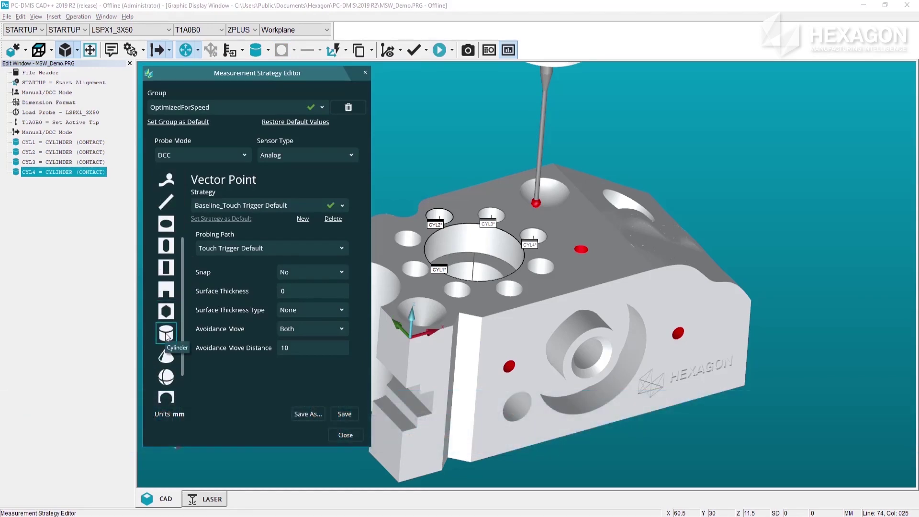
pyautogui.click(166, 334)
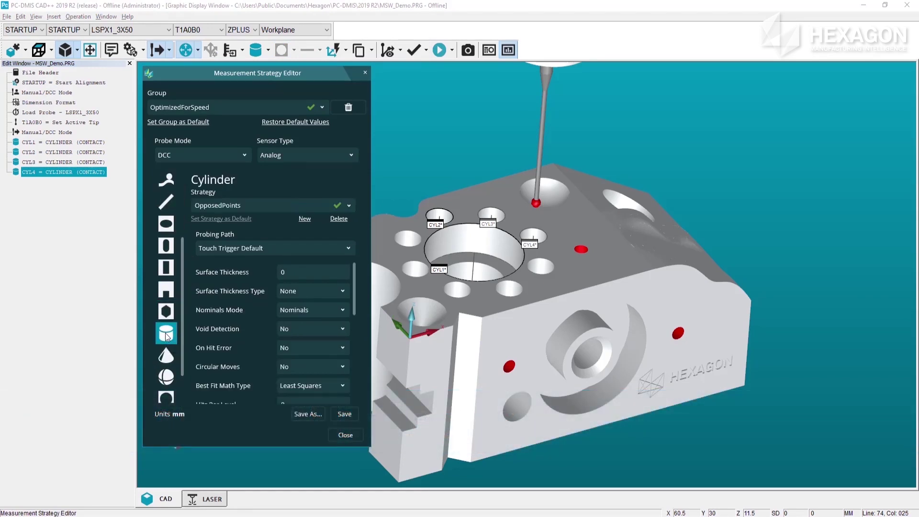
pyautogui.click(350, 207)
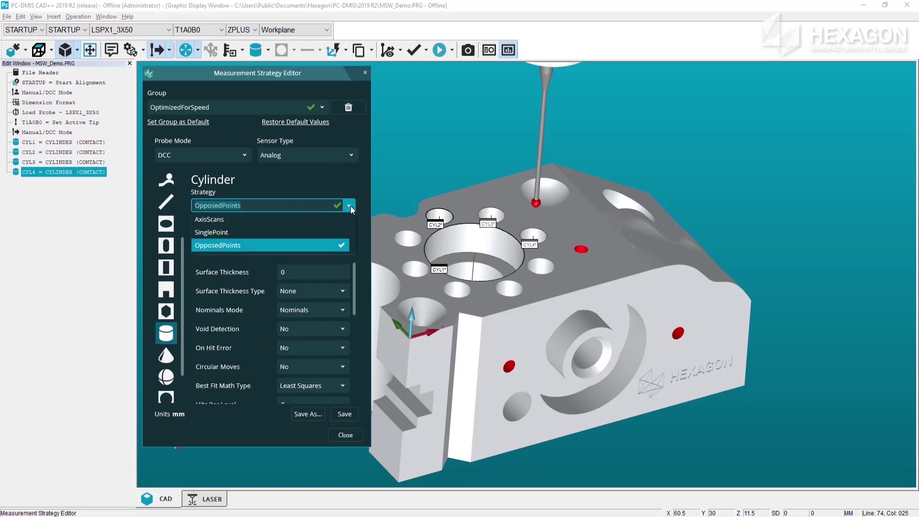
pyautogui.click(244, 246)
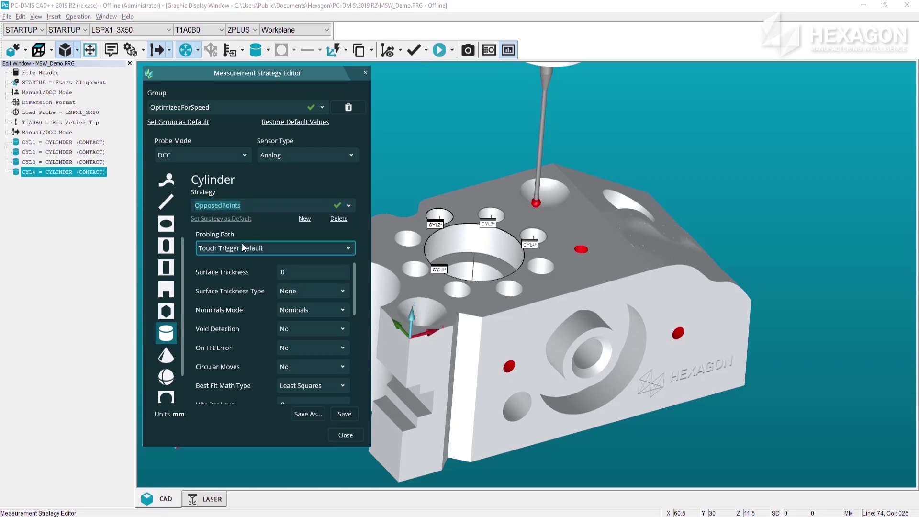
# - Create the QuickCylinder strategy from OpposedPoints with 4 hits per level and 2 levels, and save
pyautogui.click(305, 219)
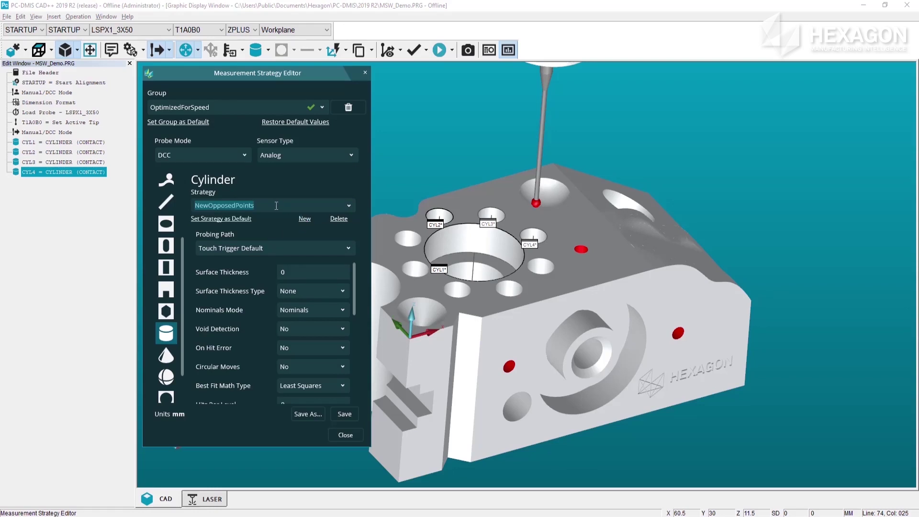
pyautogui.write('Quick')
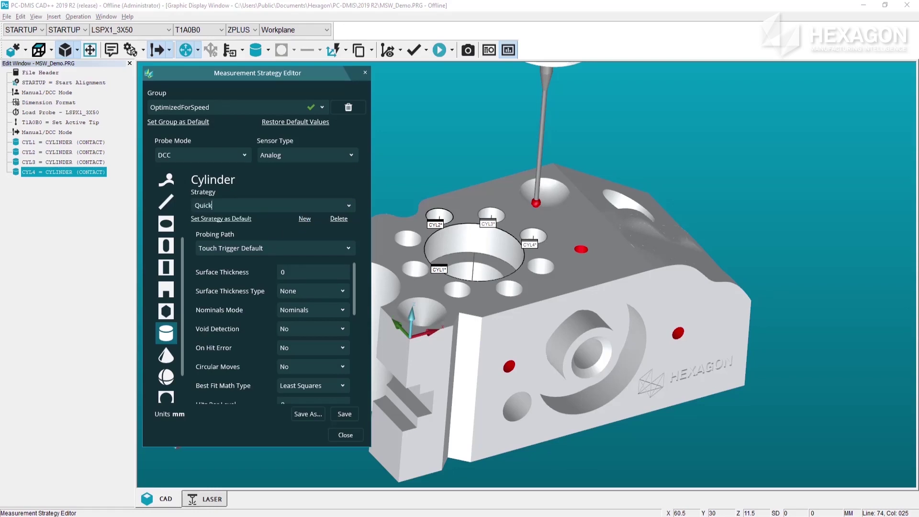
pyautogui.write('Cylinder')
pyautogui.scroll(-3, 357, 288)
pyautogui.click(301, 344)
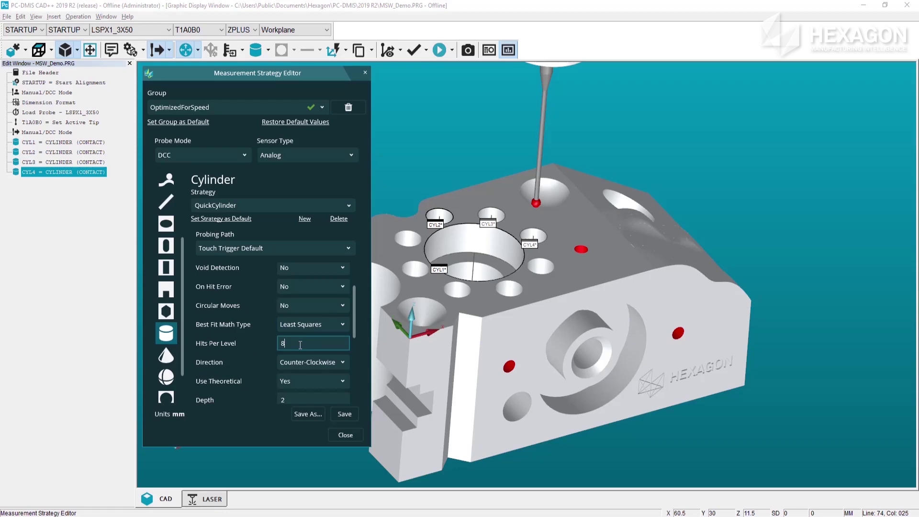
pyautogui.click(261, 348)
pyautogui.write('4')
pyautogui.moveTo(355, 322); pyautogui.dragTo(364, 353)
pyautogui.doubleClick(309, 345)
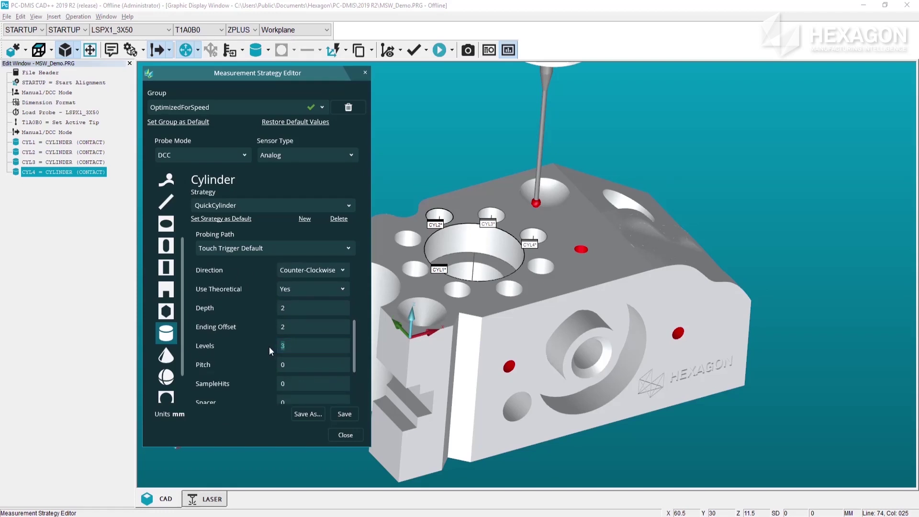
pyautogui.write('2')
pyautogui.moveTo(355, 338); pyautogui.dragTo(357, 374)
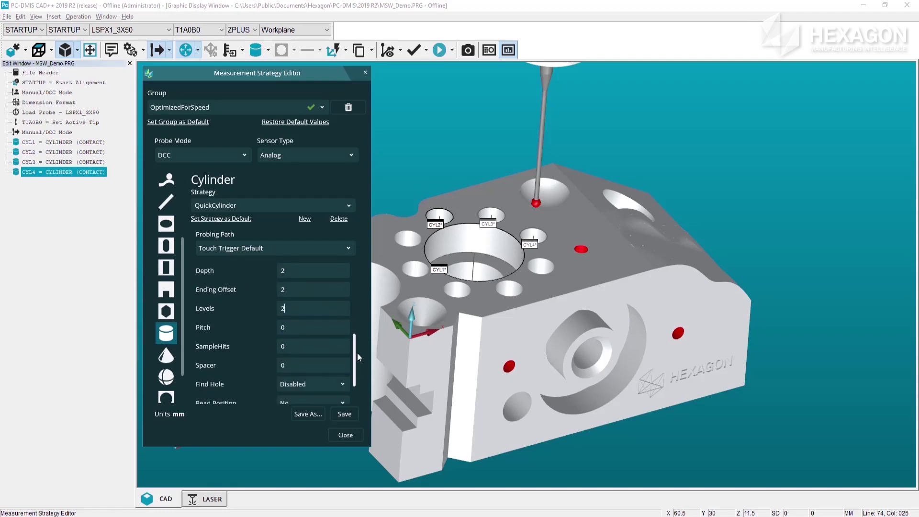
pyautogui.click(345, 414)
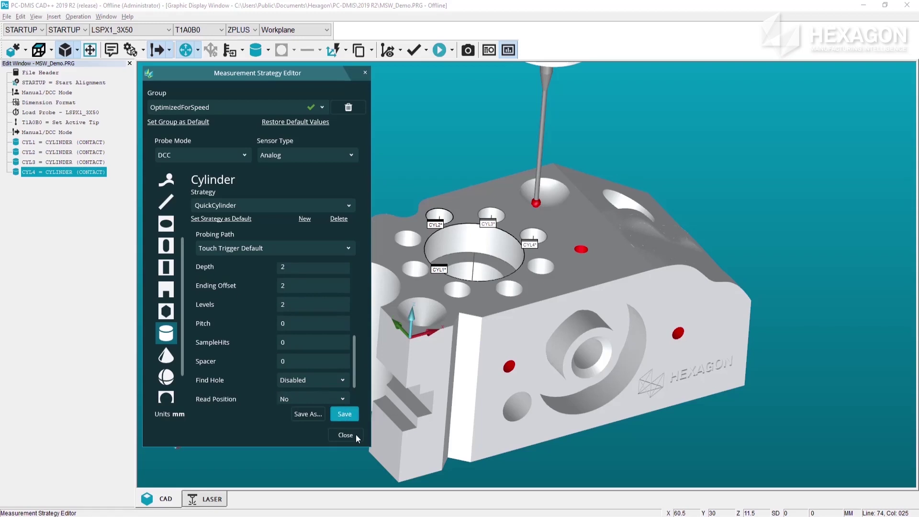
# - Close the strategy editor, then create CYL5 on the small hole using the QuickCylinder strategy
pyautogui.click(346, 436)
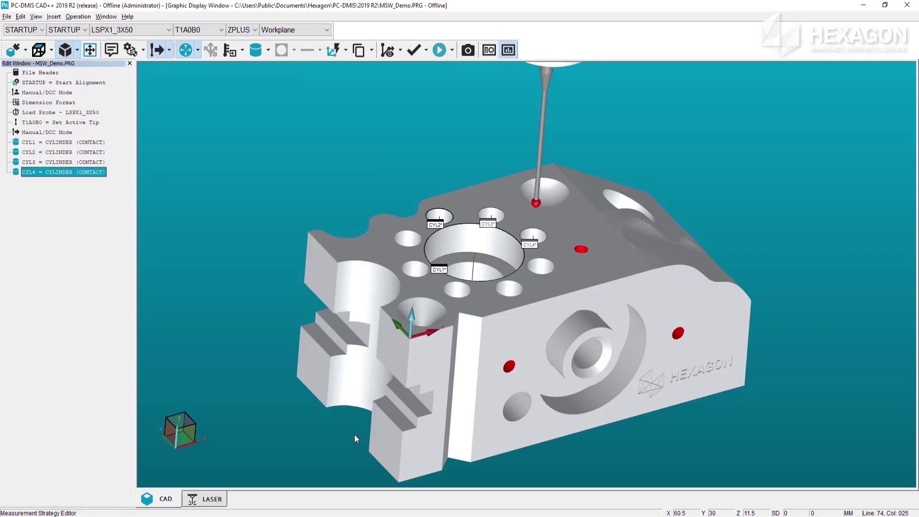
pyautogui.click(412, 238)
pyautogui.click(191, 73)
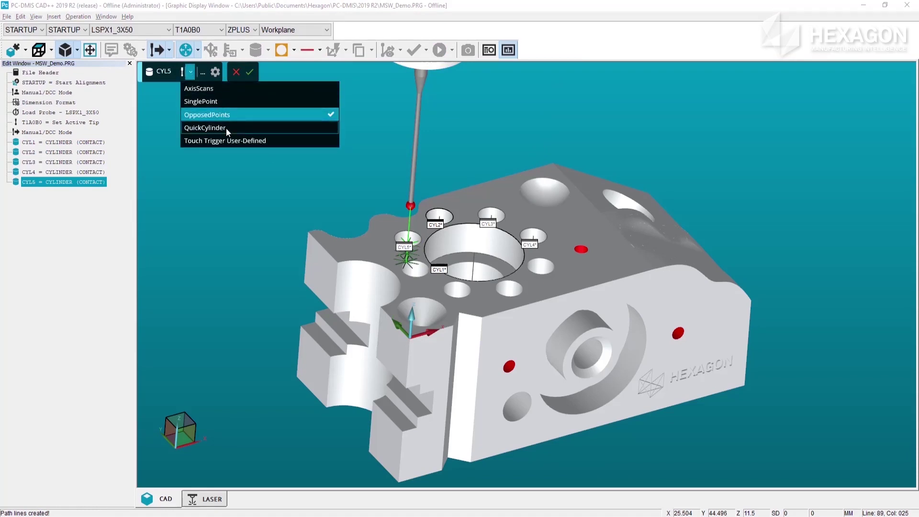
pyautogui.click(226, 128)
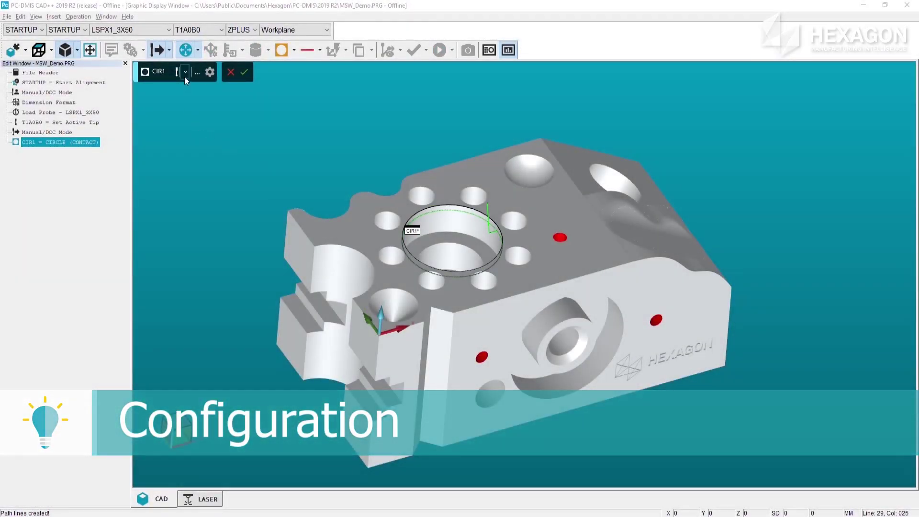
# - Cancel CIR1 and disable Use Measurement Strategy Widget and Editor in Setup Options
pyautogui.click(184, 73)
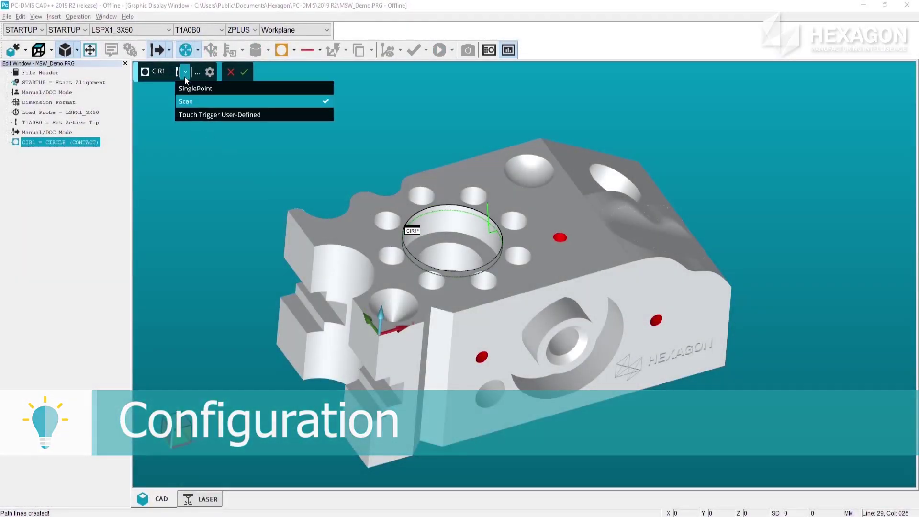
pyautogui.click(230, 73)
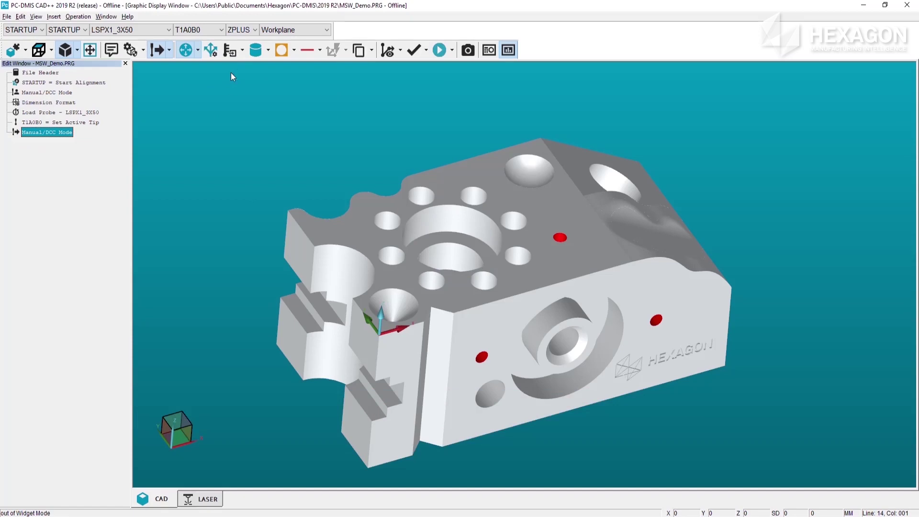
pyautogui.press('F5')
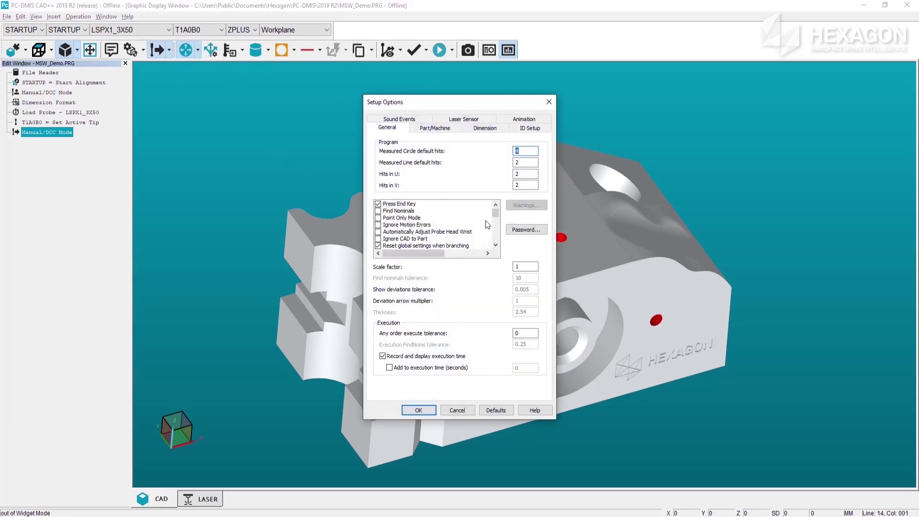
pyautogui.moveTo(495, 214); pyautogui.dragTo(495, 240)
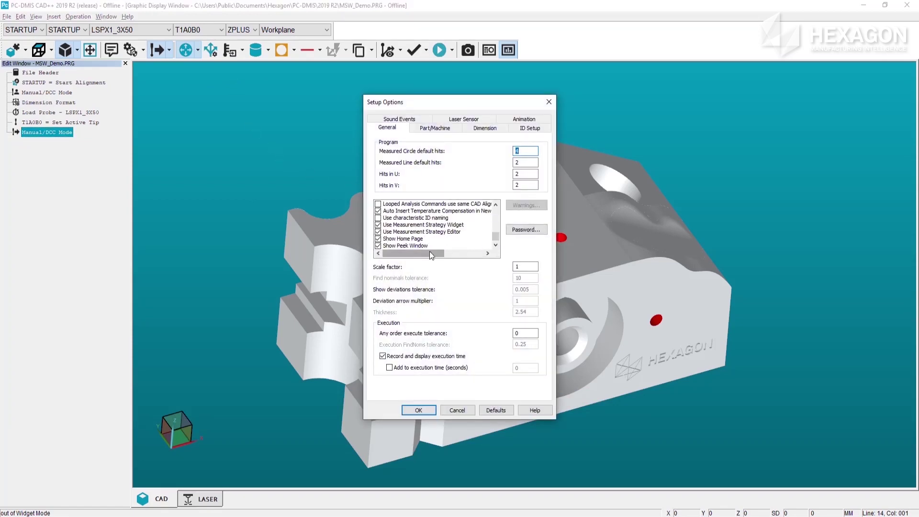
pyautogui.click(378, 225)
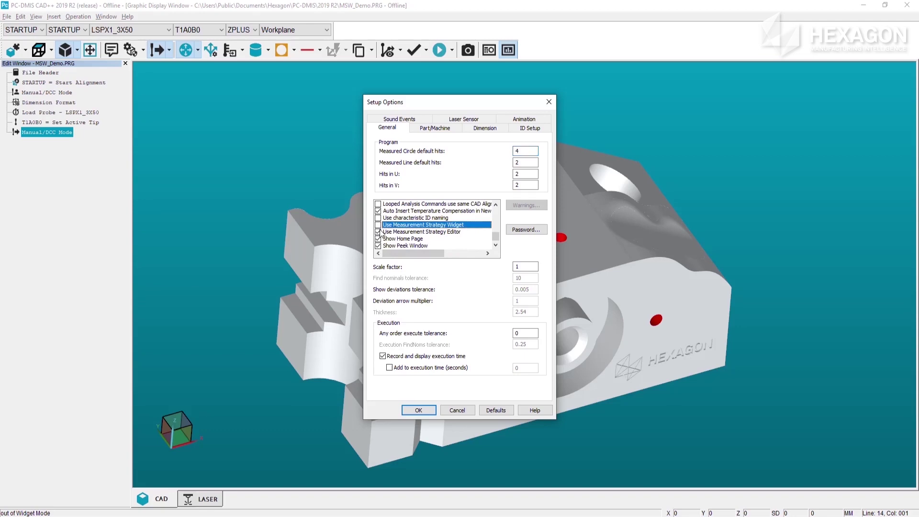
pyautogui.click(378, 231)
pyautogui.click(418, 410)
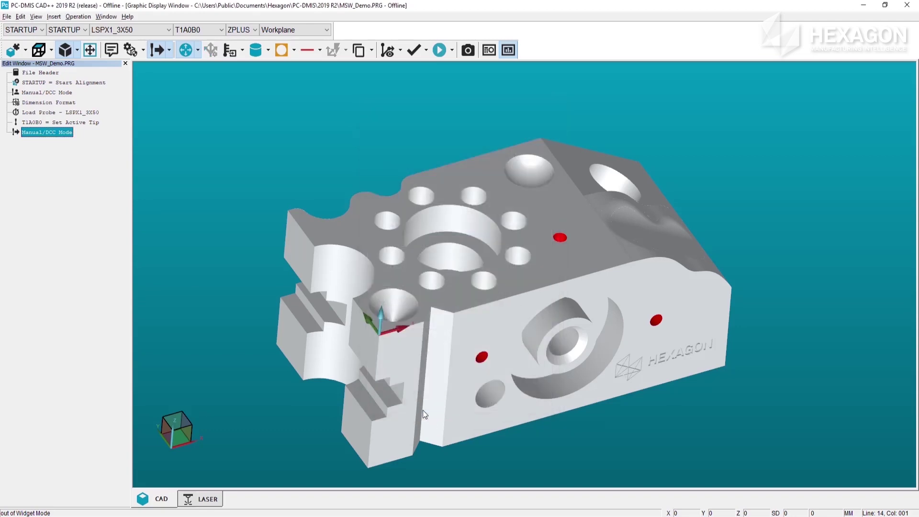
# - Create circles on the large bore and its ring of small holes, plus a bore cylinder
pyautogui.click(454, 208)
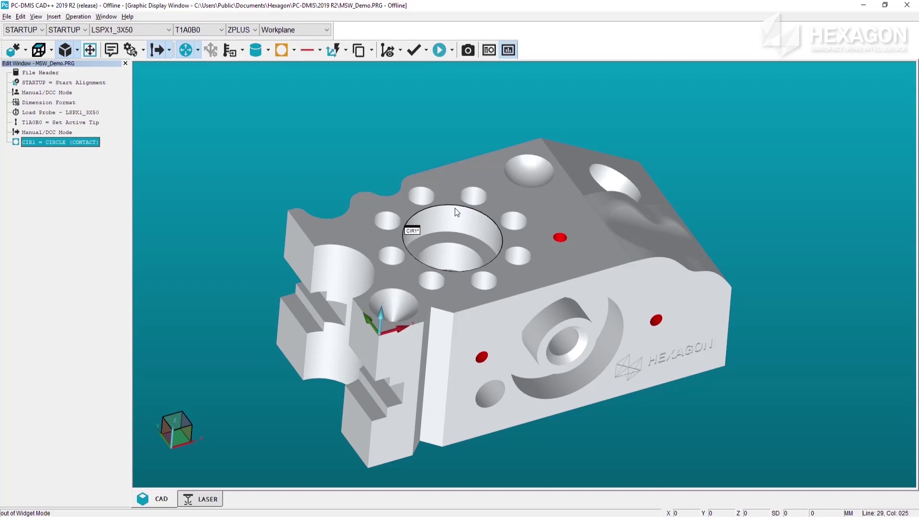
pyautogui.click(478, 194)
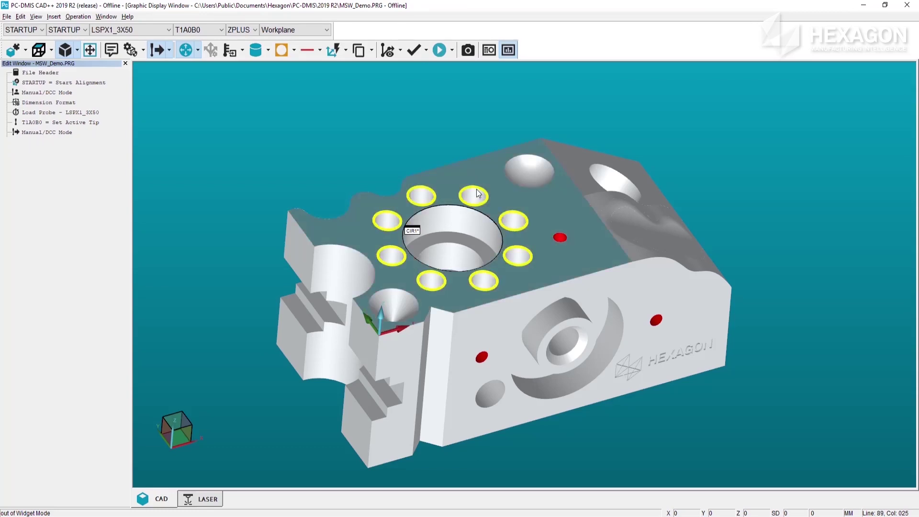
pyautogui.click(467, 221)
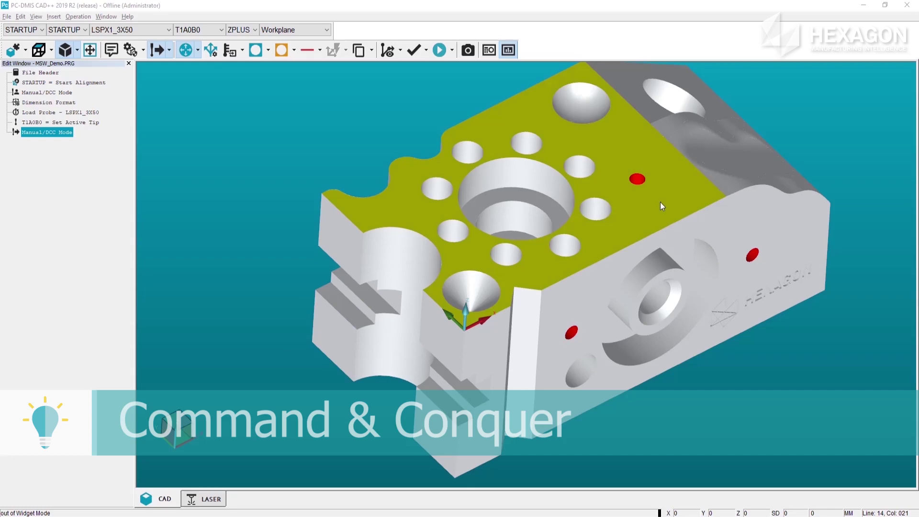
# - Create planes PLN1–PLN3 on the top, front and left faces
pyautogui.click(660, 207)
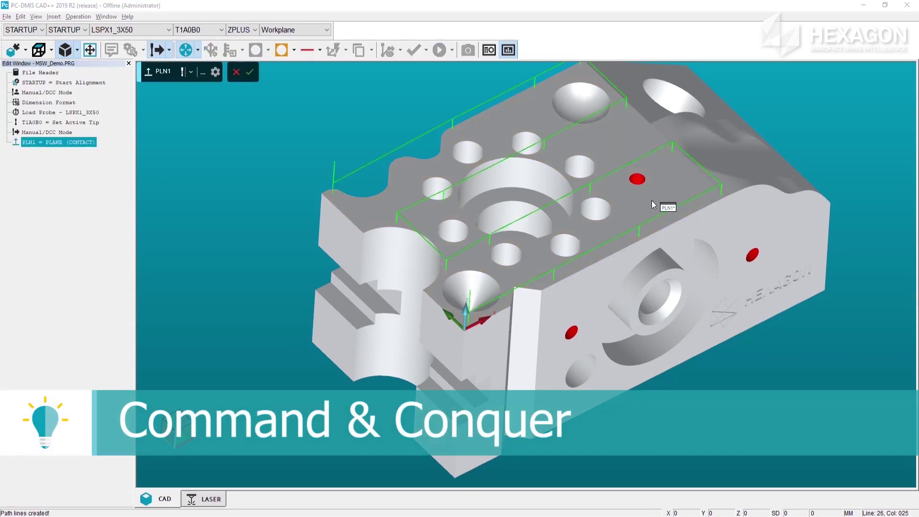
pyautogui.click(581, 283)
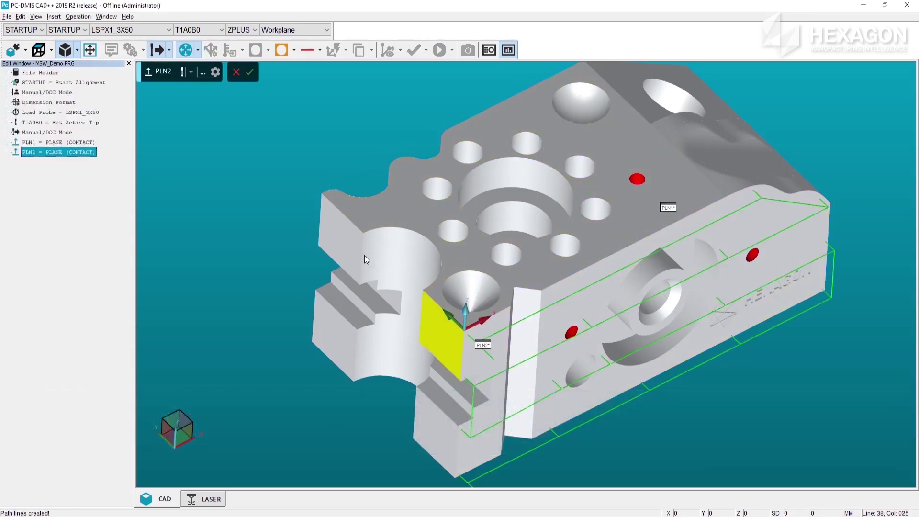
pyautogui.click(428, 409)
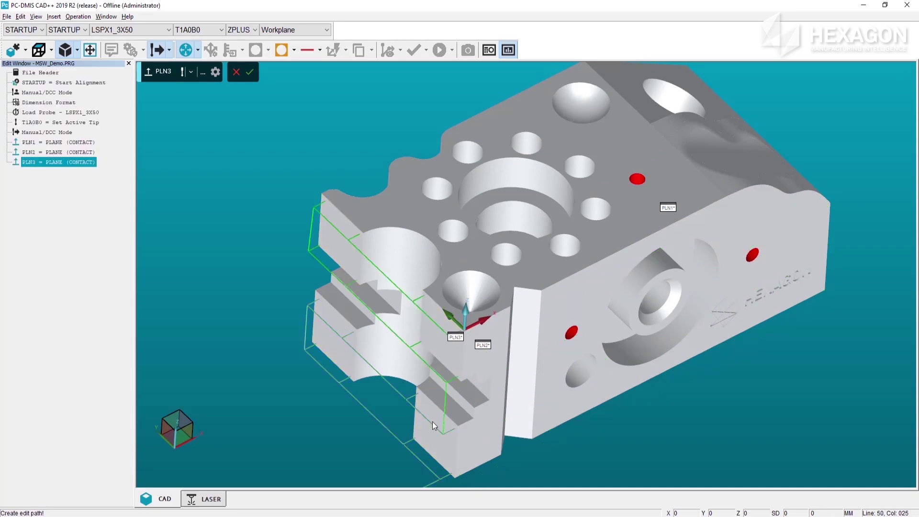
# - Create cylinders CYL1–CYL3 on the cutout and bores, plus vector points PNT1 and PNT2
pyautogui.click(414, 254)
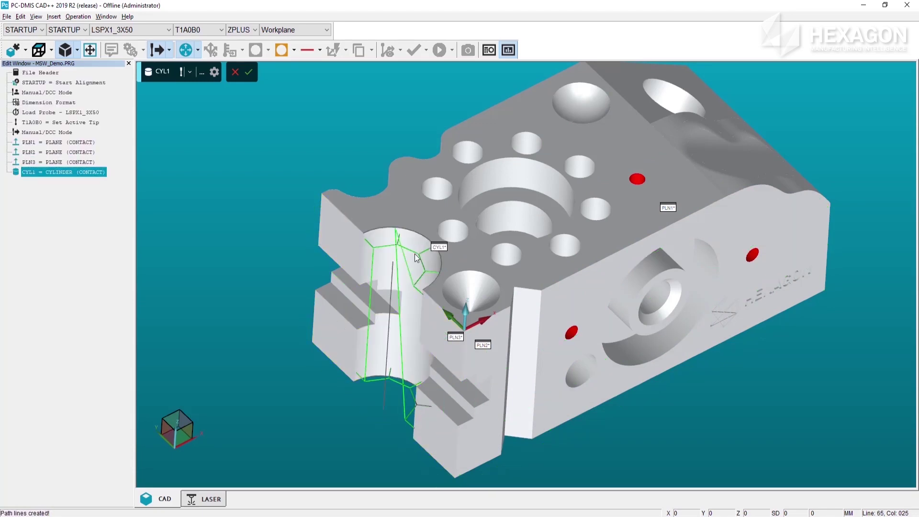
pyautogui.click(509, 167)
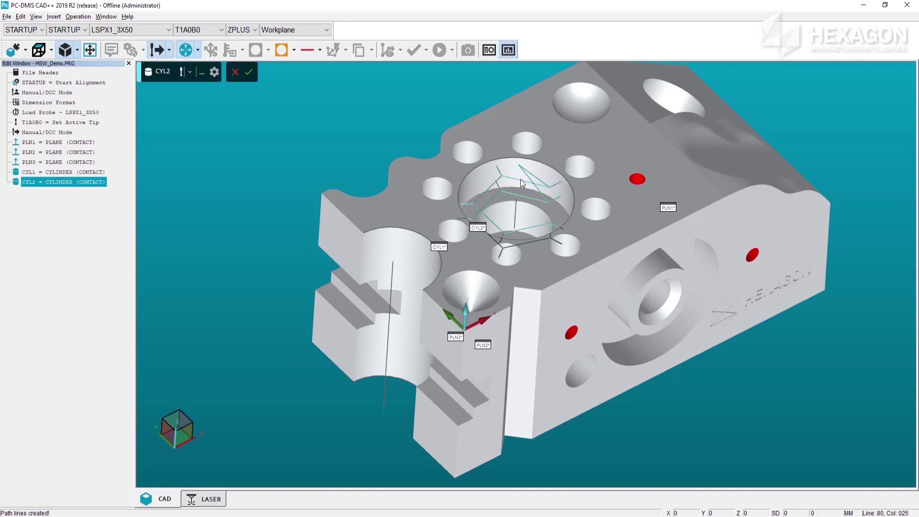
pyautogui.click(558, 217)
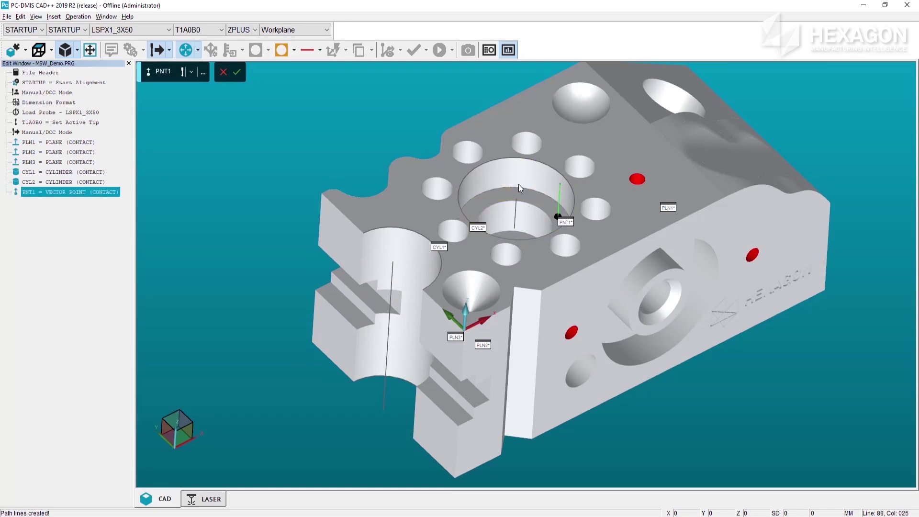
pyautogui.click(538, 214)
pyautogui.moveTo(525, 149); pyautogui.dragTo(535, 237, button='middle')
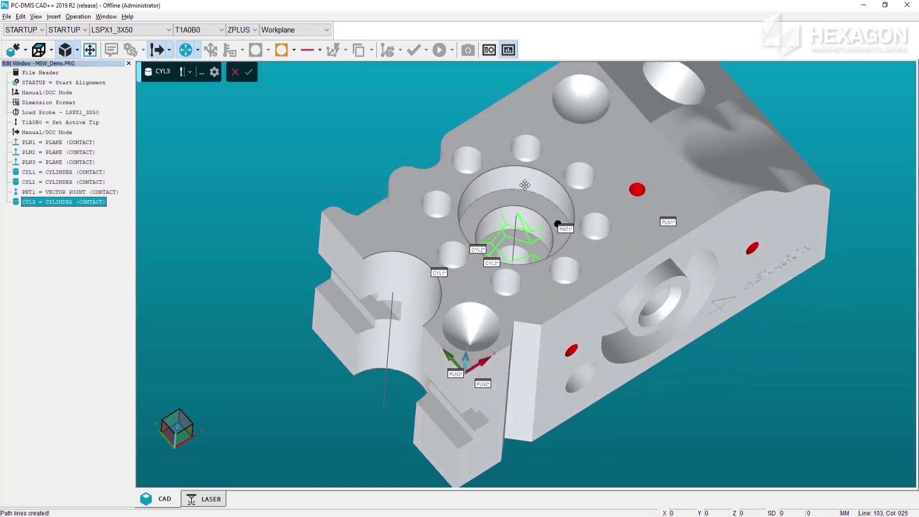
pyautogui.click(541, 254)
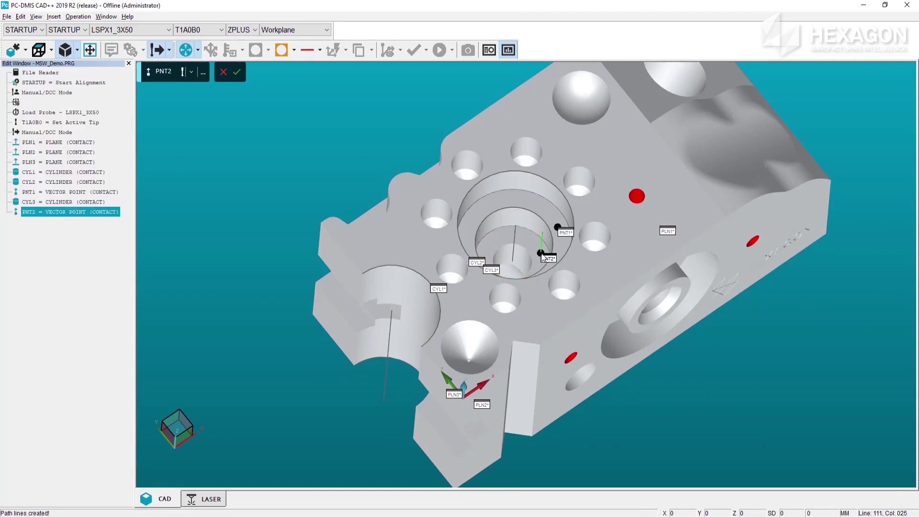